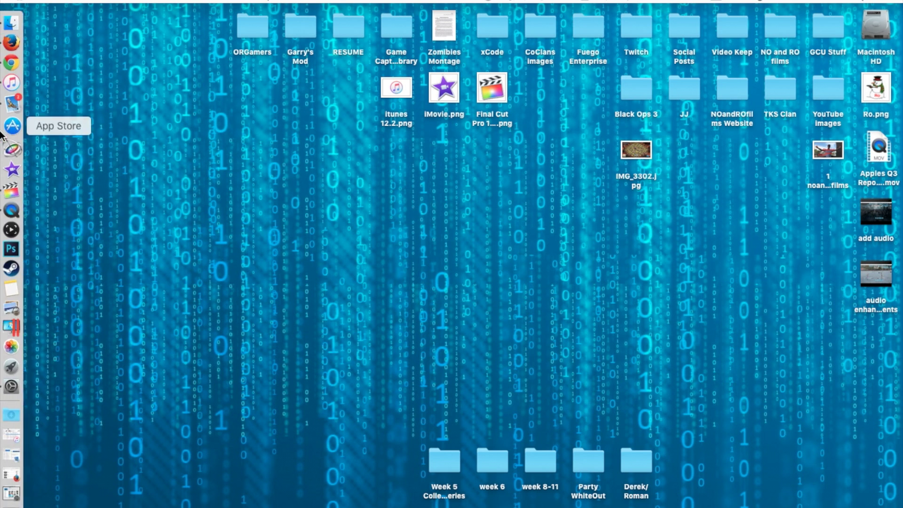
- Open the full-size plain black Arrow_east.svg image from the Google Images arrow results
key(ctrl+Right)
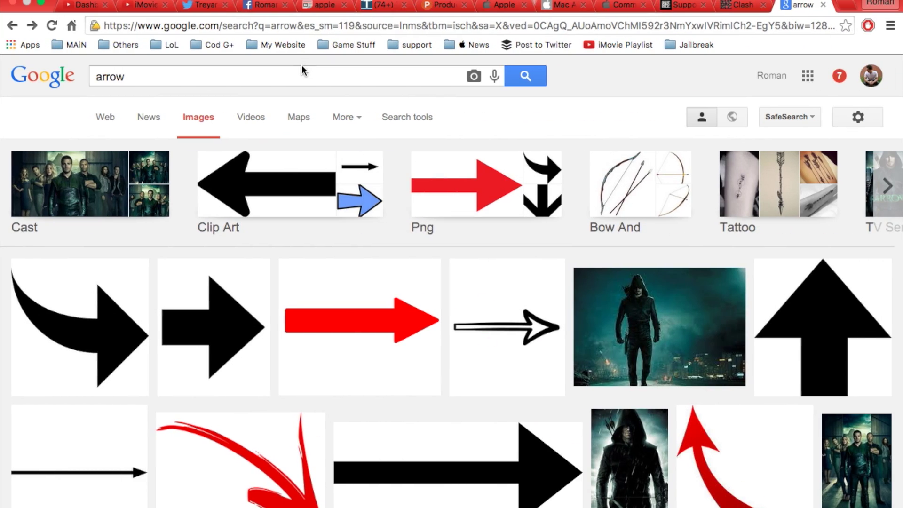
click(286, 77)
scroll(382, 244, down, 2)
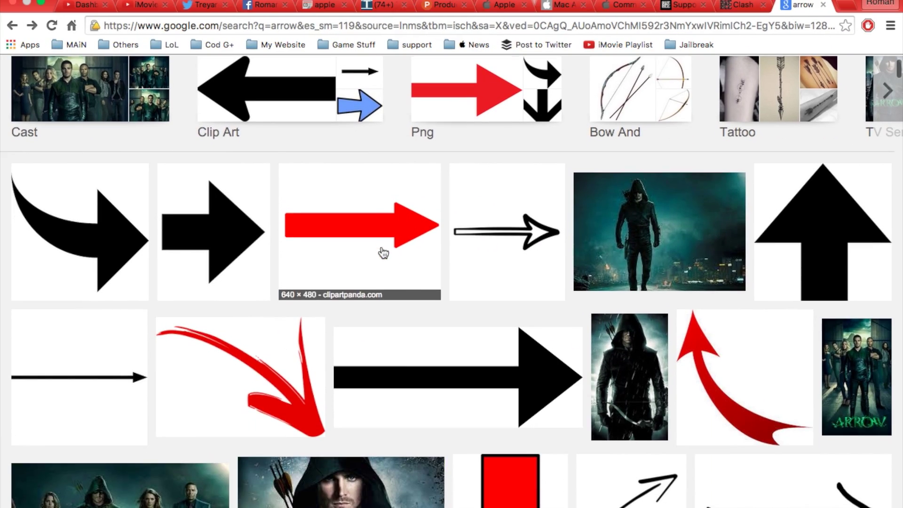
click(403, 347)
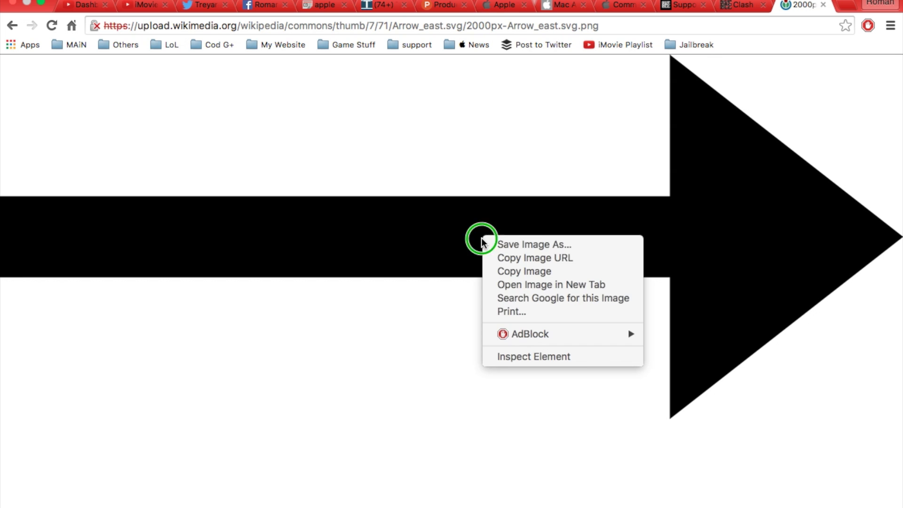
- Save the arrow image to the Desktop as '1 arrow.png' and confirm it appears there
click(505, 244)
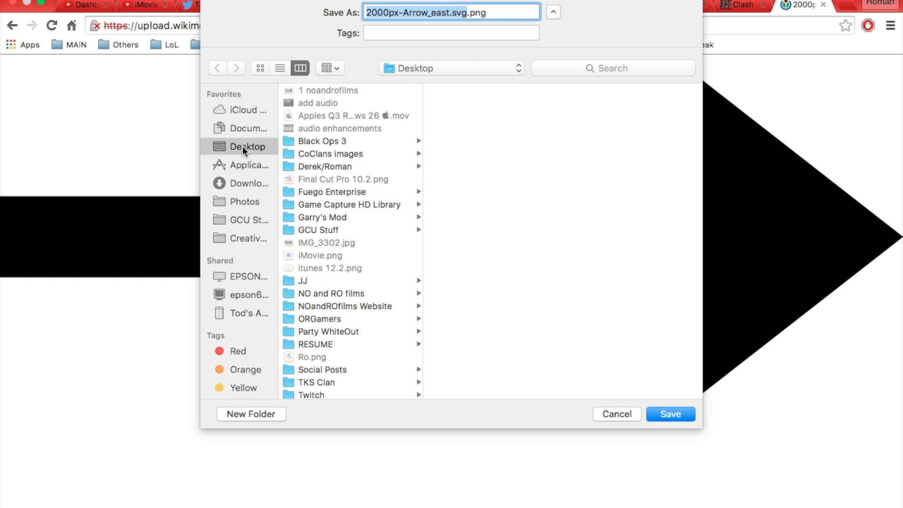
text(1 arrow)
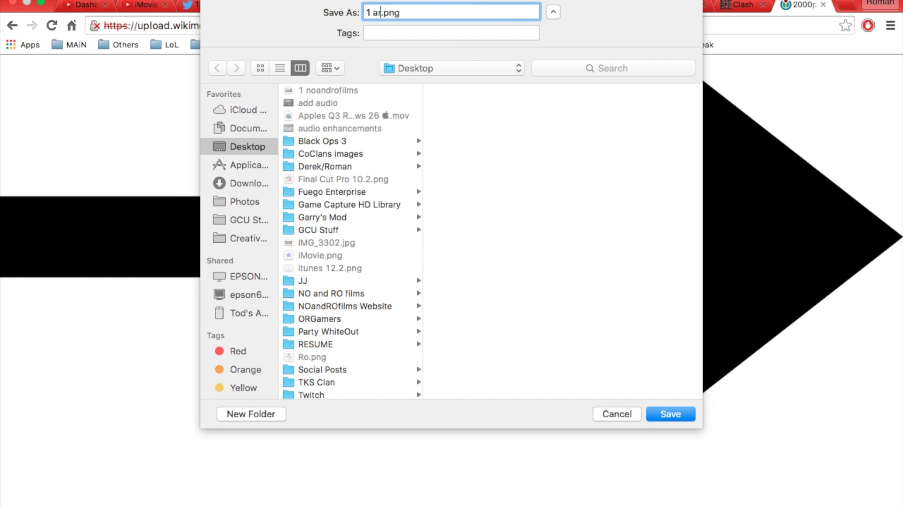
click(664, 414)
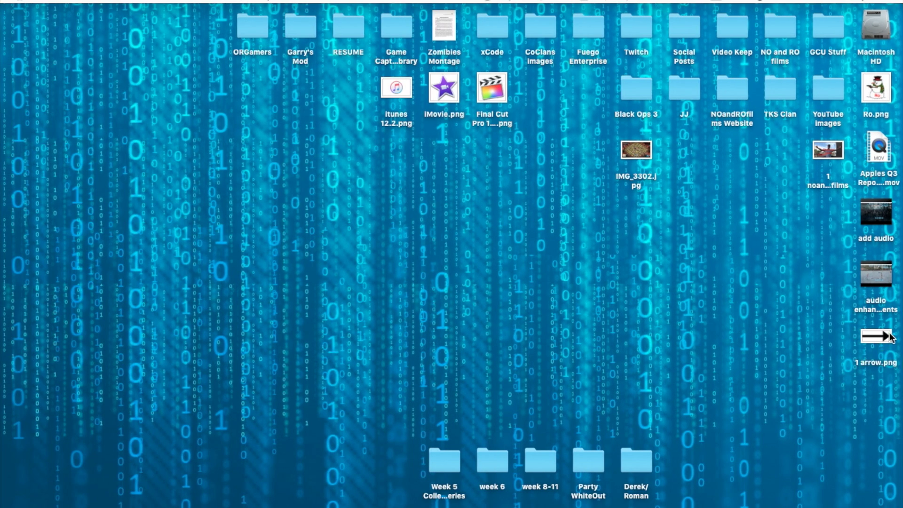
click(890, 337)
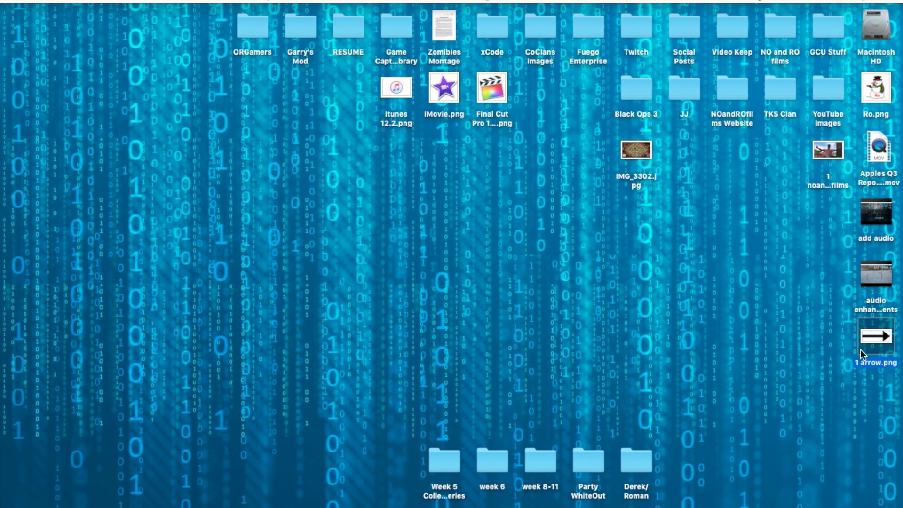
click(127, 316)
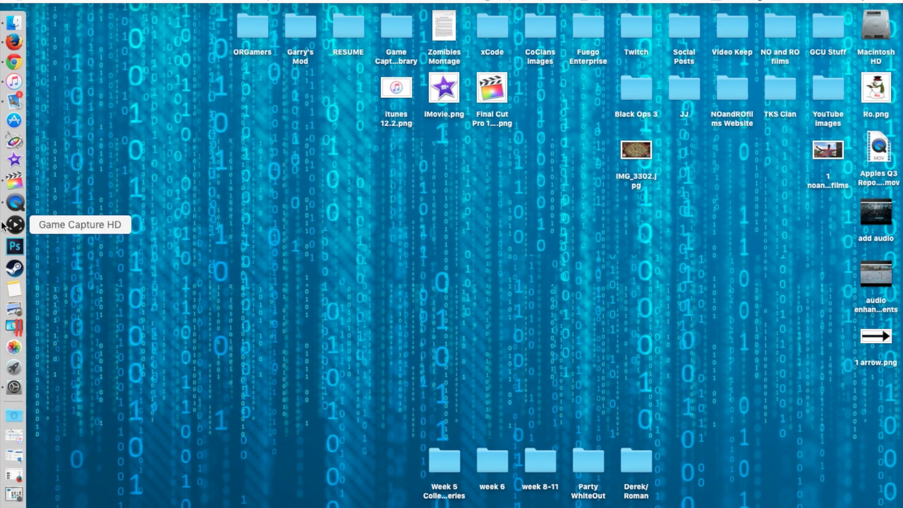
- Launch Final Cut Pro and drag 1 arrow.png into the tutorial timeline above IMG_3024
click(14, 183)
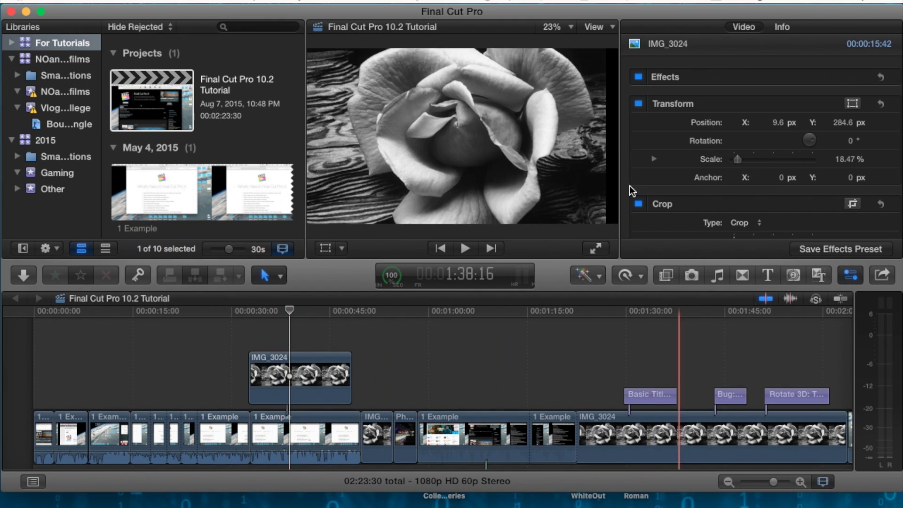
drag(686, 13, 623, 12)
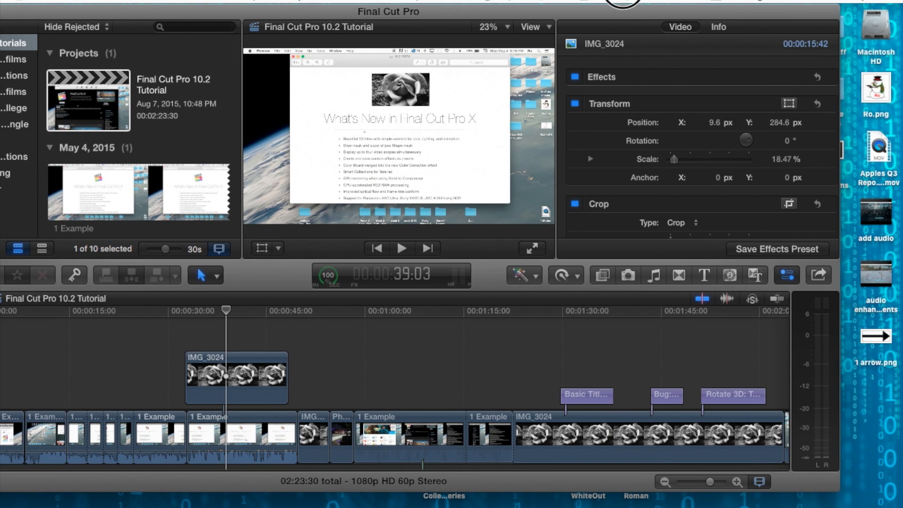
click(116, 97)
click(225, 351)
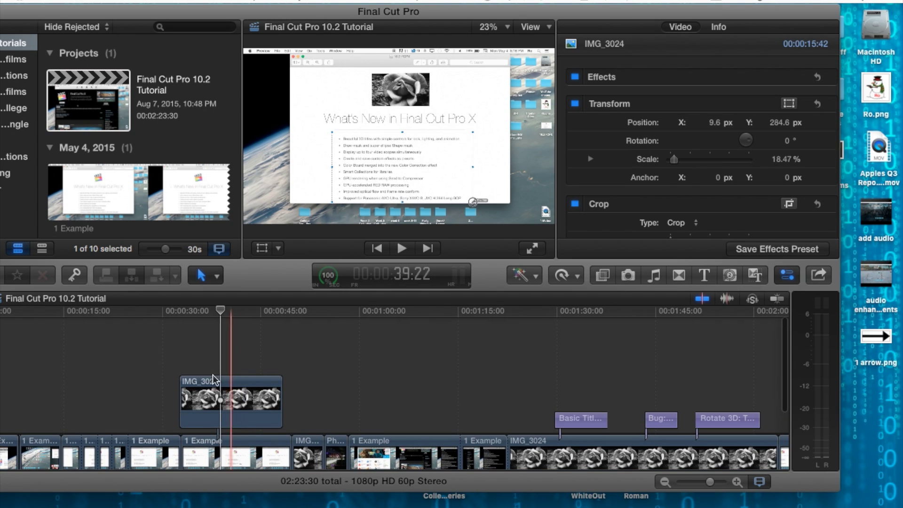
click(195, 343)
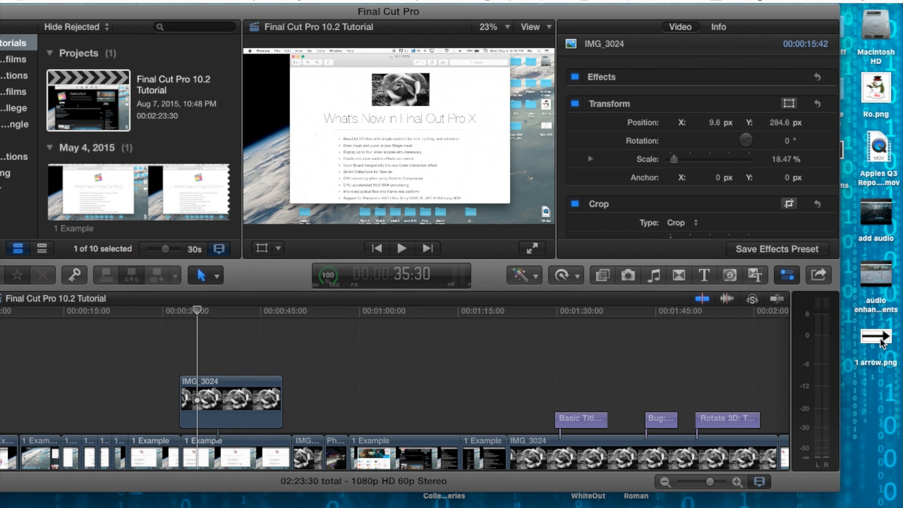
drag(881, 346, 207, 349)
- Restore the editor window and move the playhead onto the new 1 arrow clip
drag(292, 10, 355, 2)
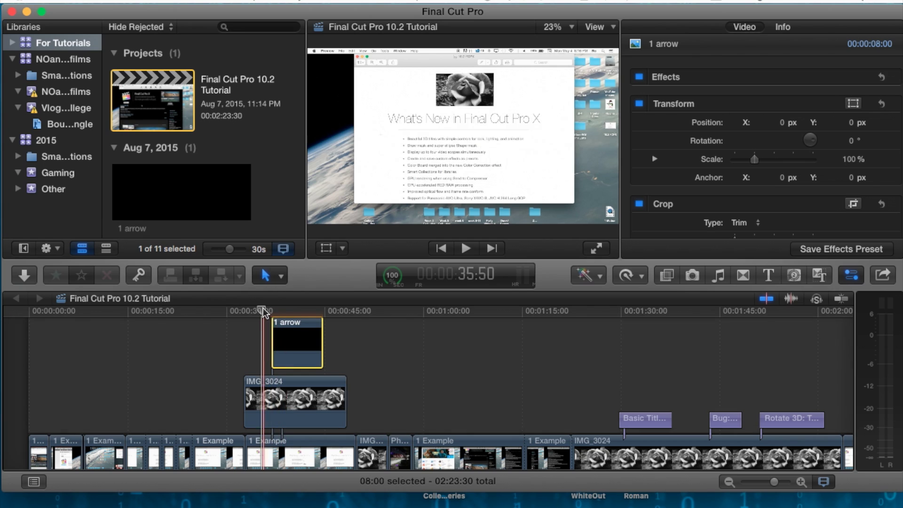
drag(261, 309, 294, 309)
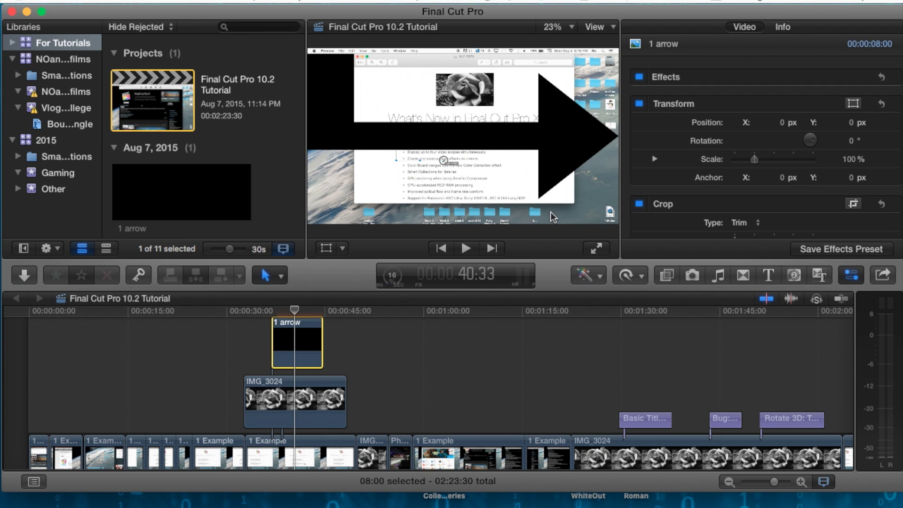
click(281, 393)
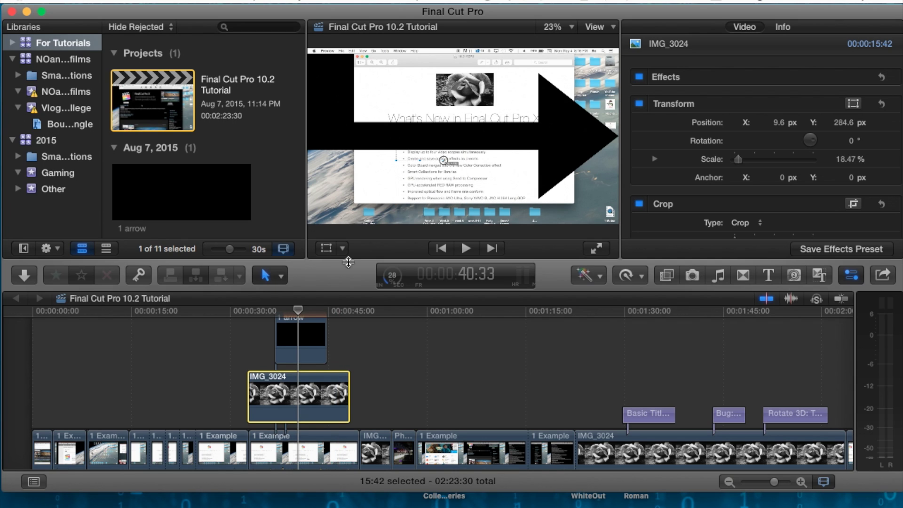
- Drag both edges of the 1 arrow clip outward to about 16 seconds, covering IMG_3024
scroll(315, 376, up, 2)
click(306, 353)
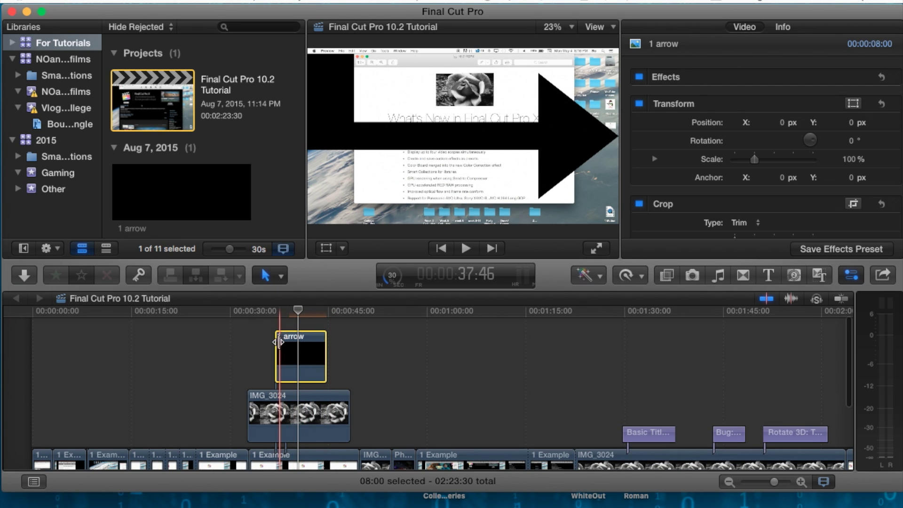
drag(278, 342, 246, 342)
click(330, 347)
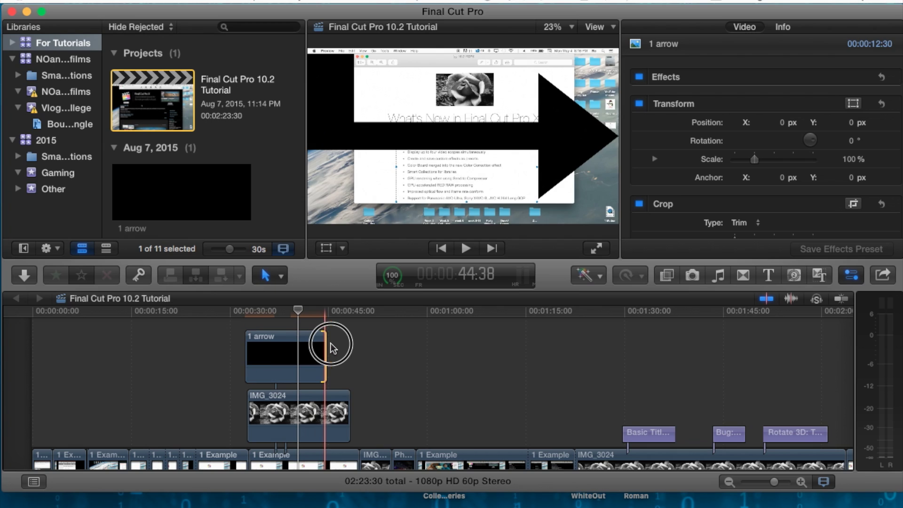
drag(331, 348, 352, 343)
drag(298, 311, 285, 311)
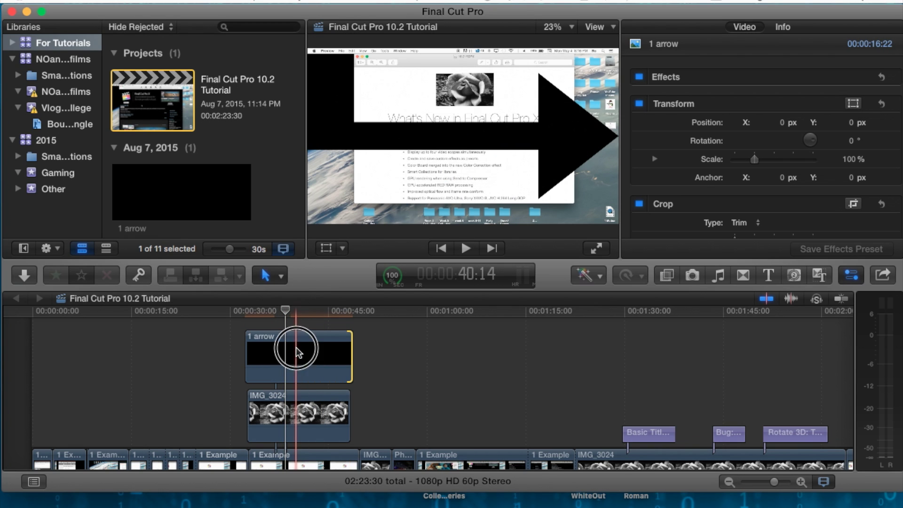
click(295, 347)
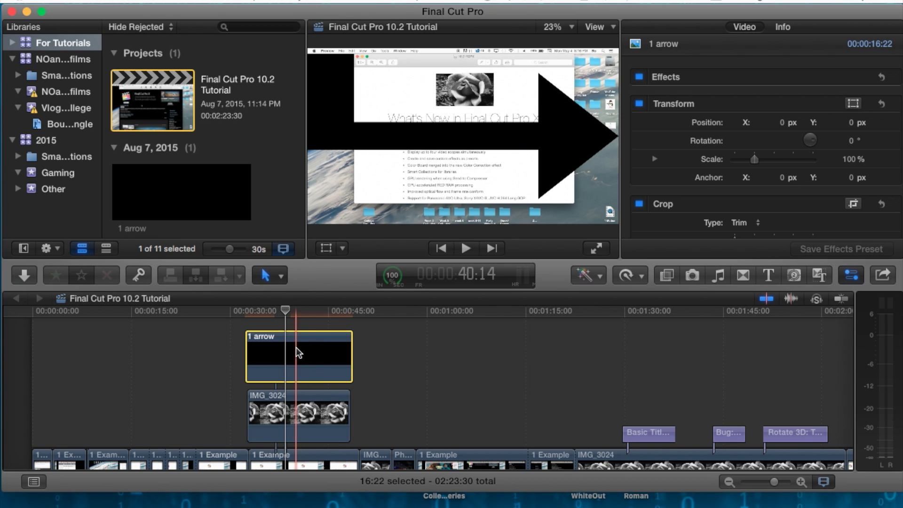
click(849, 275)
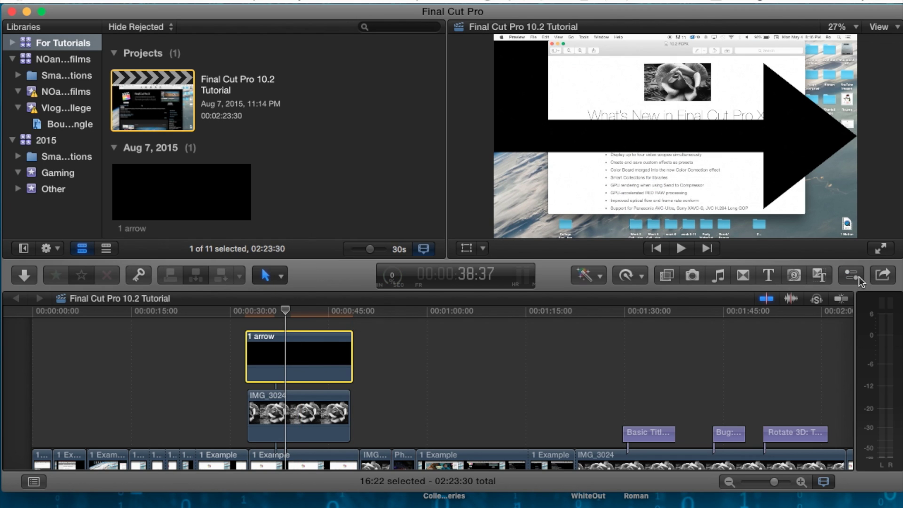
click(851, 276)
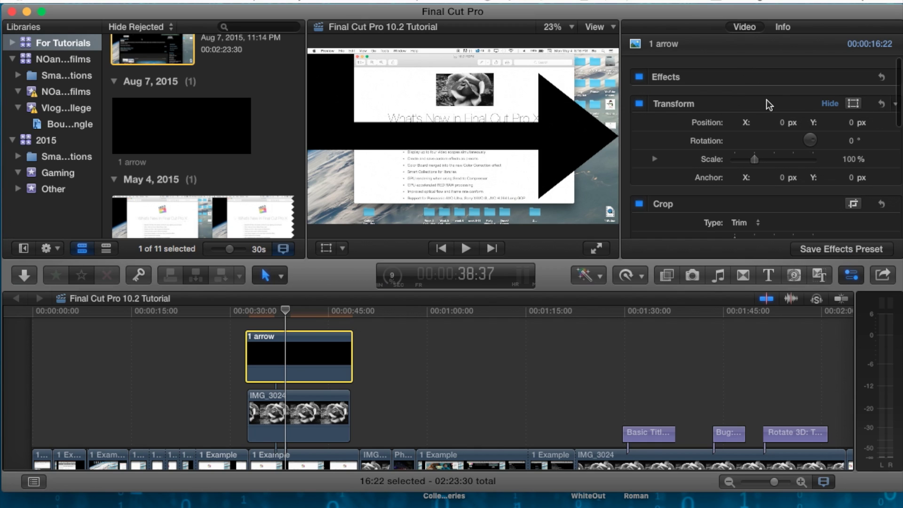
scroll(769, 105, down, 2)
scroll(768, 105, up, 2)
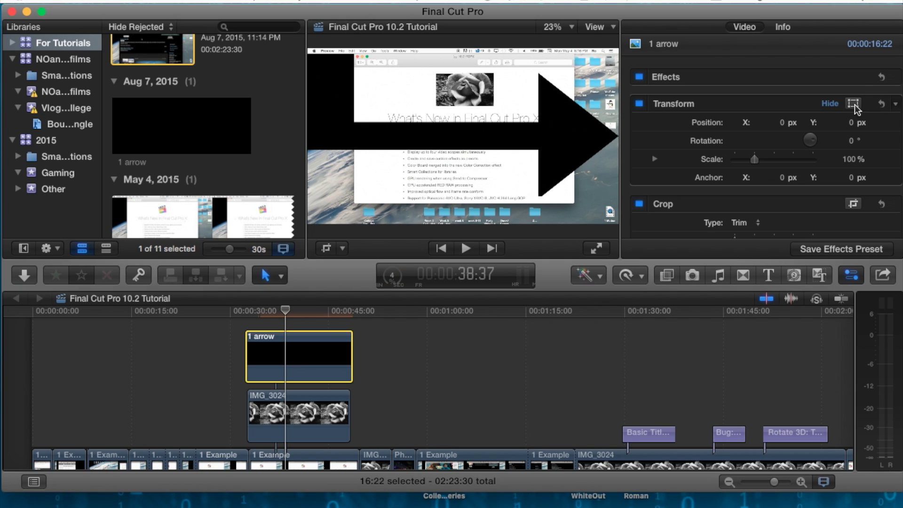
- Use the Transform handles to scale the arrow down to 42.05%
click(853, 104)
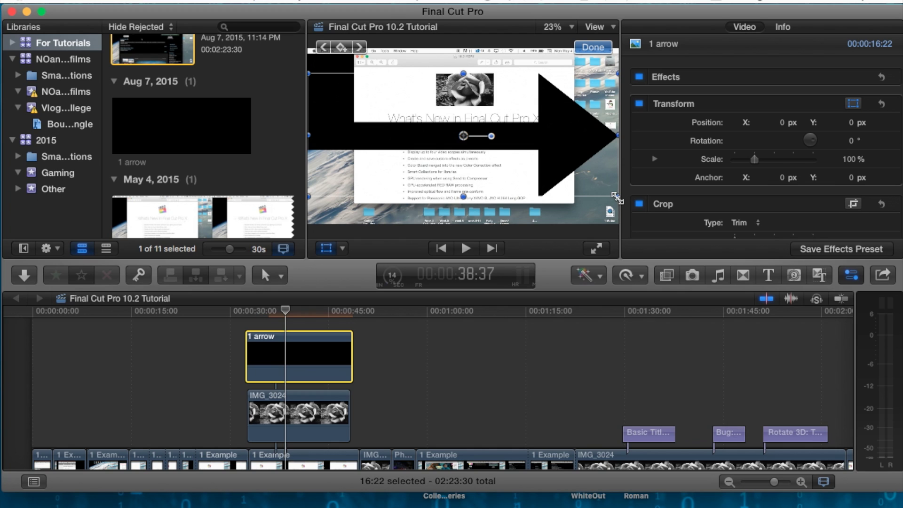
drag(617, 198, 528, 160)
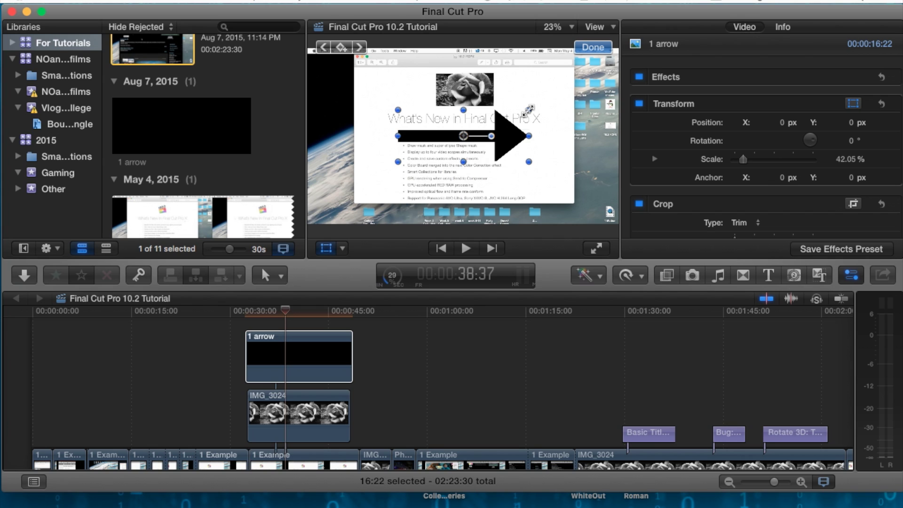
drag(528, 110, 544, 100)
- Move the arrow to -385.9, -17.9 px, rotate it 44.3°, and scale it to 25.23%
drag(509, 137, 486, 157)
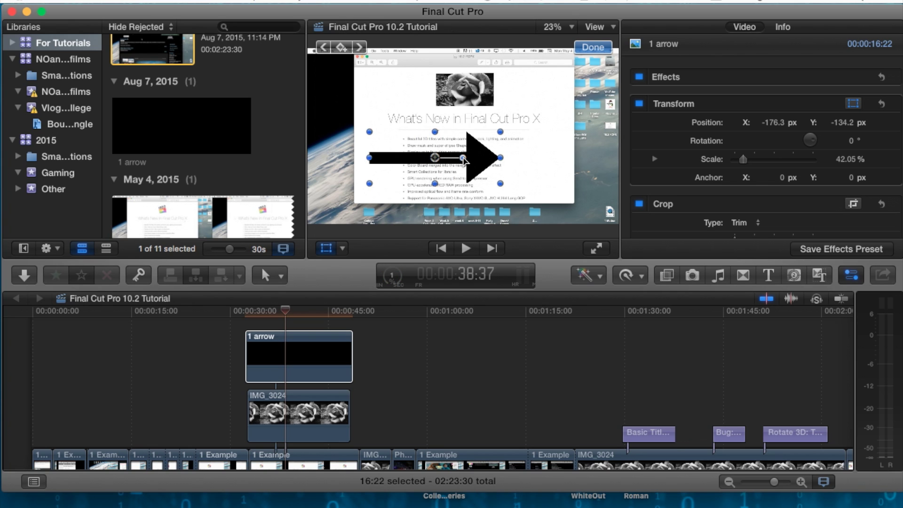
drag(463, 157, 448, 132)
drag(440, 88, 414, 136)
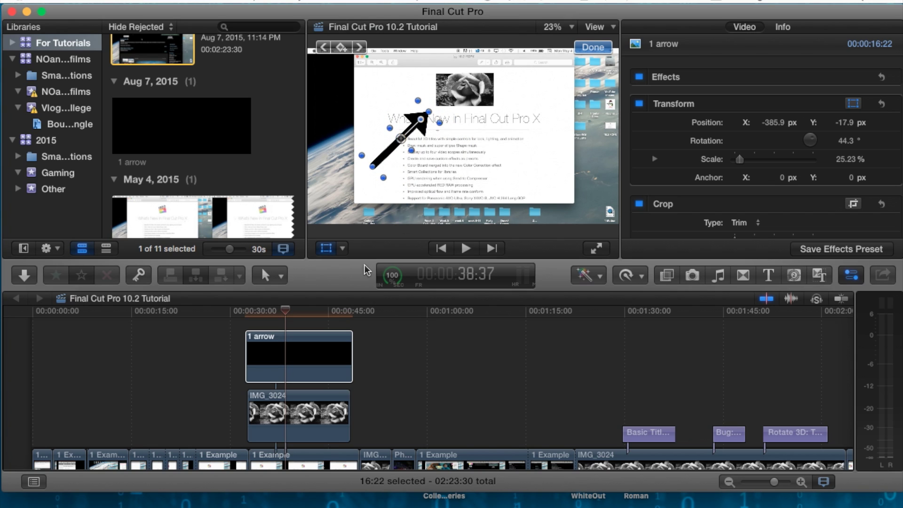
click(291, 343)
scroll(281, 380, down, 3)
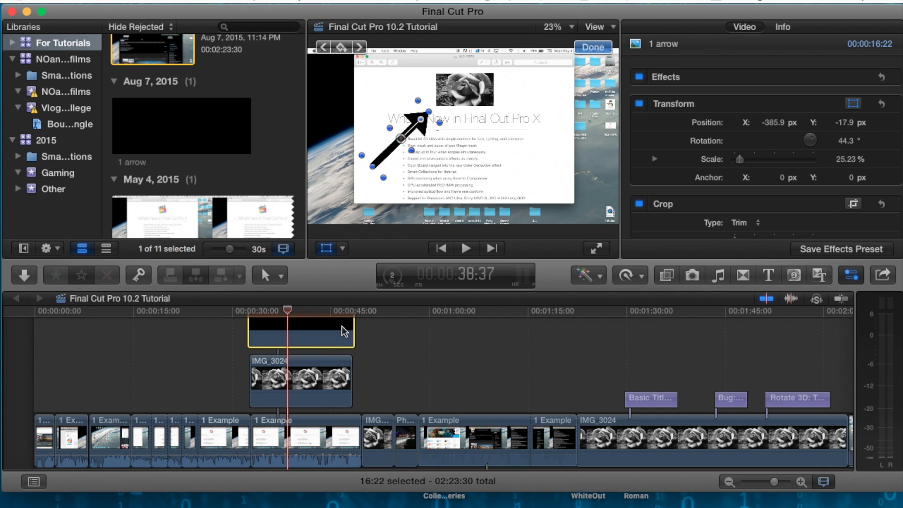
scroll(310, 365, up, 3)
click(478, 87)
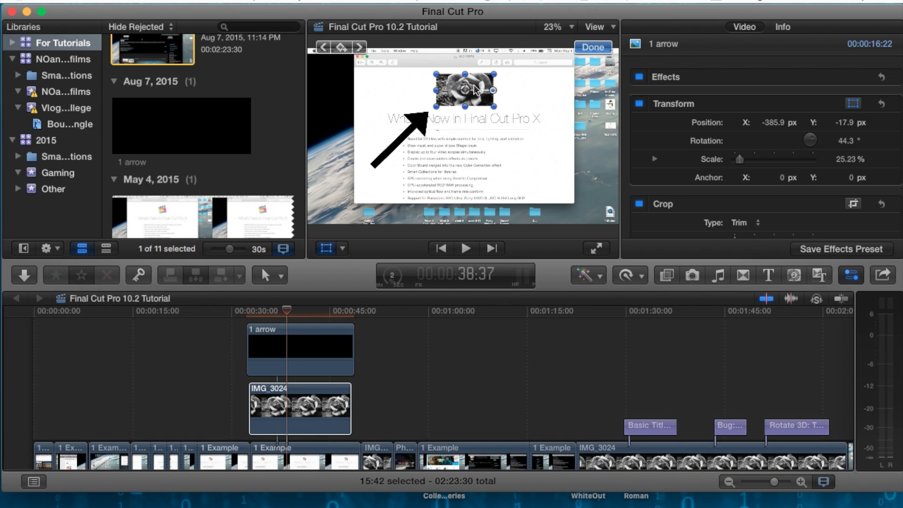
click(242, 338)
drag(245, 311, 302, 282)
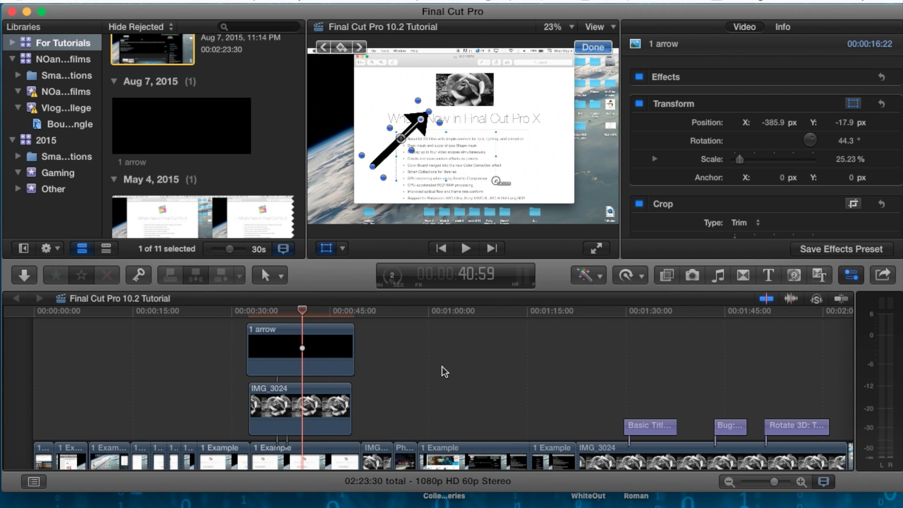